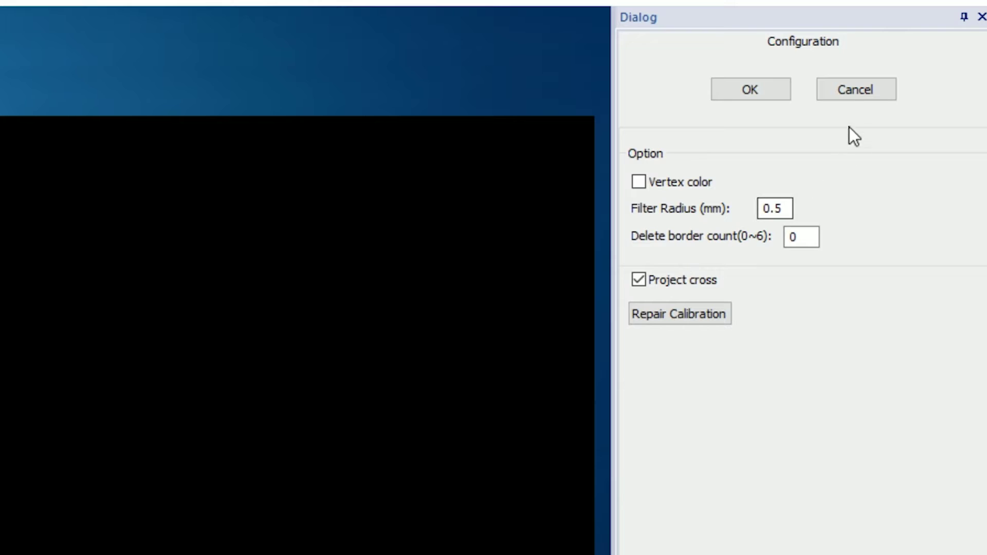
Close the Configuration and Calibrate Camera dialogs without changing any settings
click(845, 95)
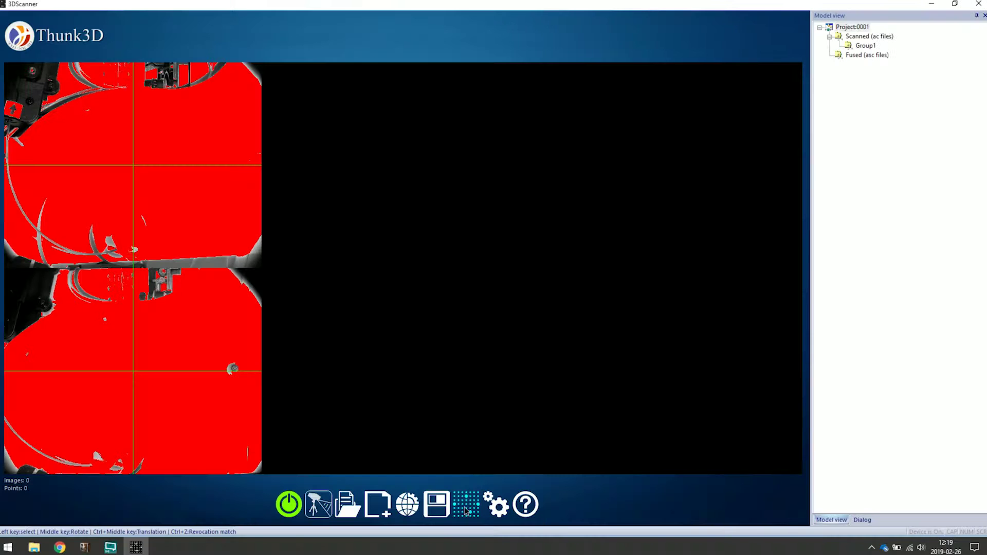
click(466, 509)
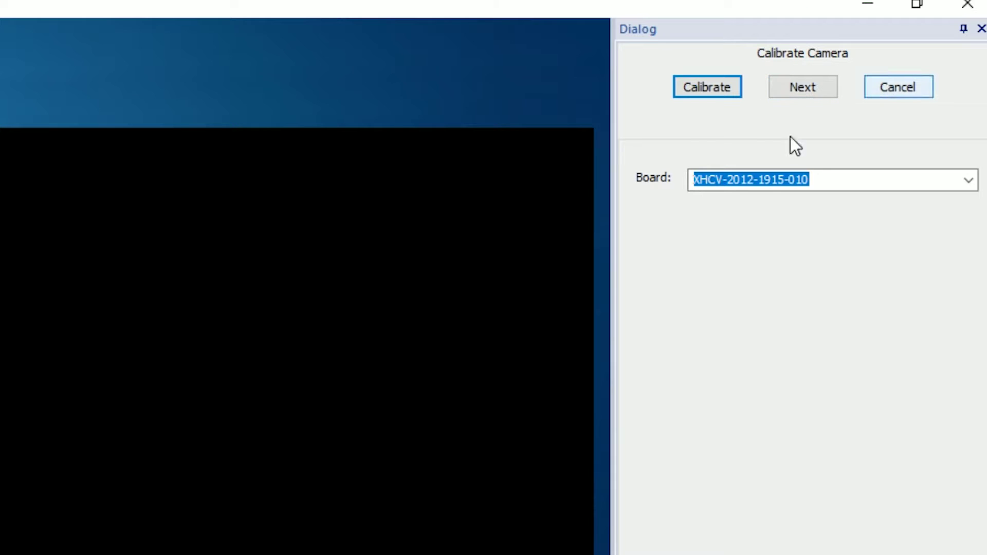
click(905, 88)
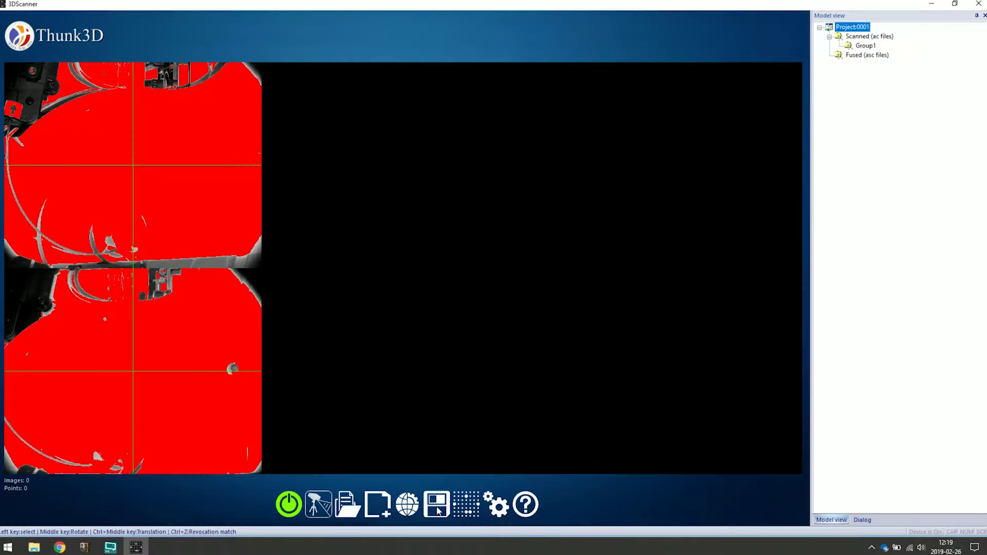
click(413, 499)
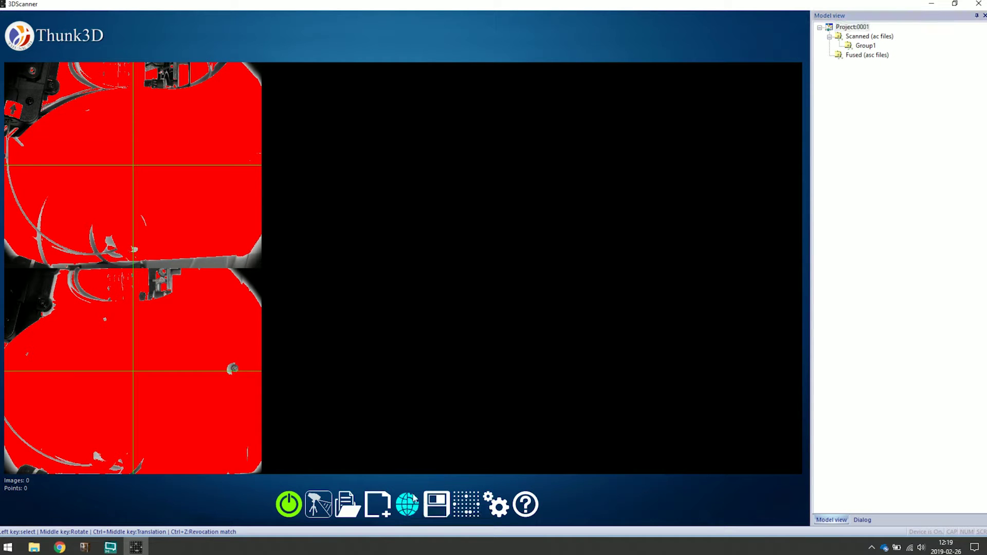
Create Project:0002 with Feature alignment for a Tint object and capture its first scan
click(385, 507)
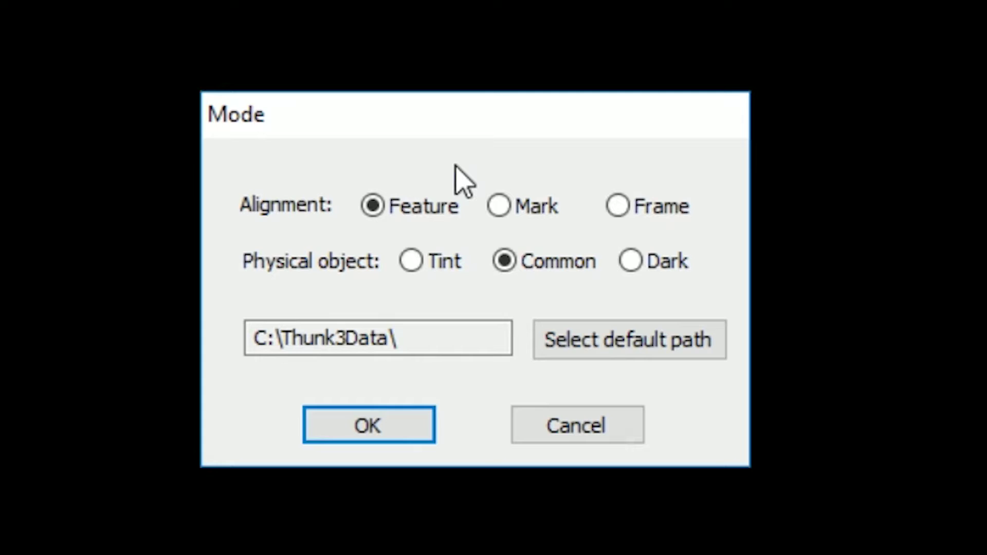
click(411, 261)
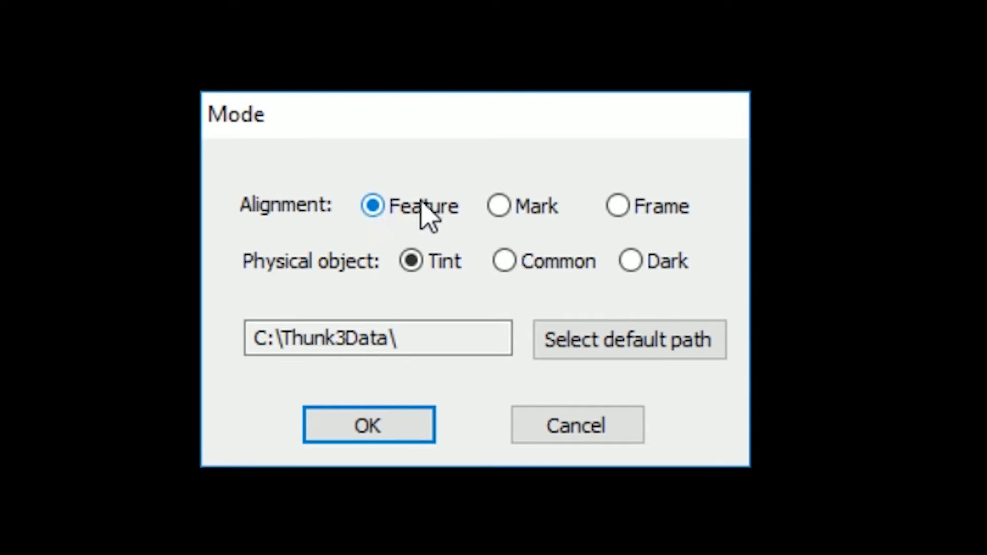
click(406, 437)
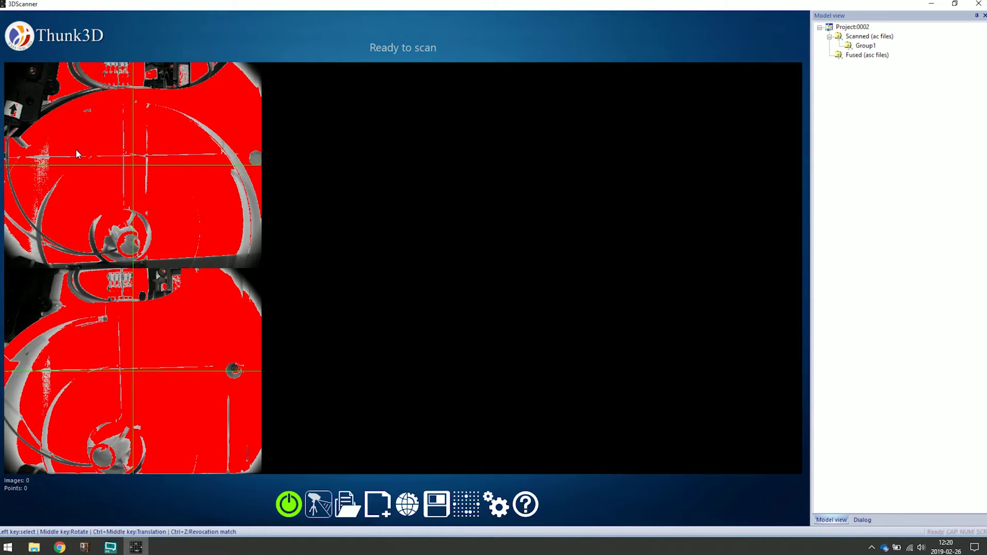
click(324, 508)
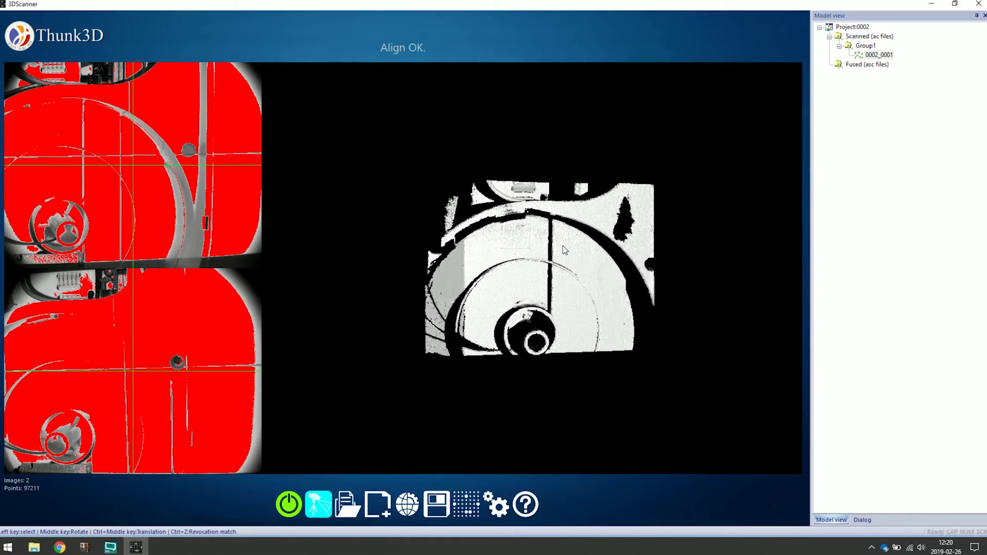
Capture another aligned scan, bringing cloud 0002_0001 to 136913 points
key(space)
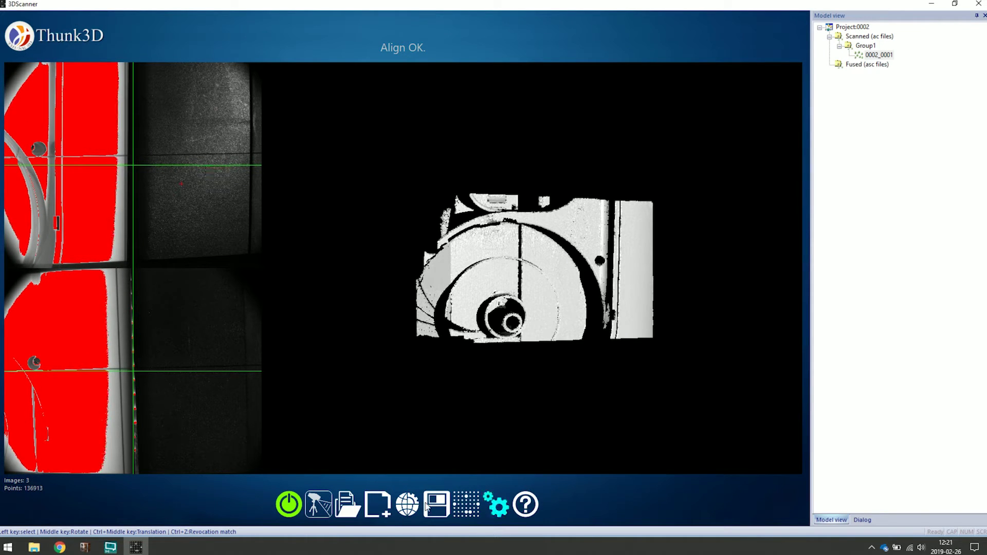
Check the scanner configuration without changes and capture another printer-part scan
click(496, 505)
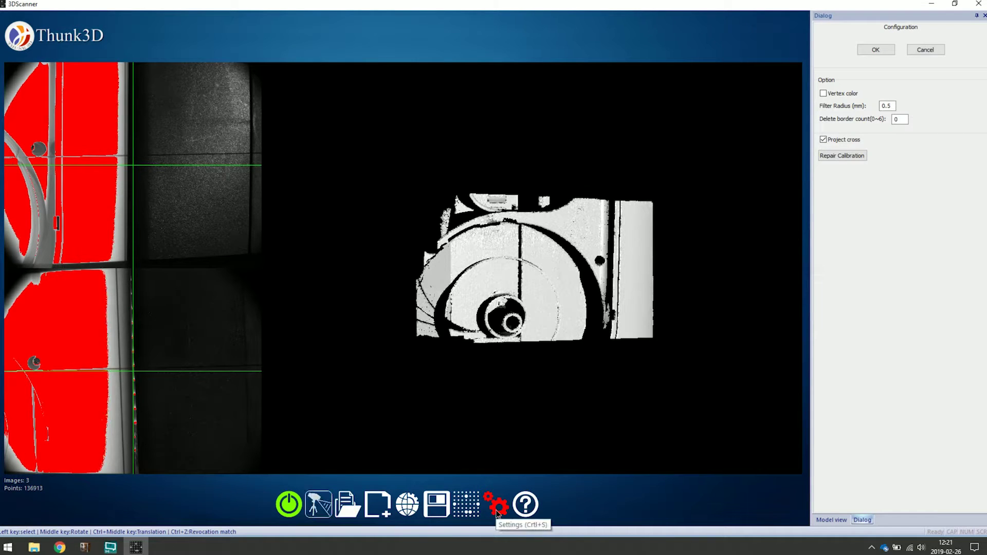
click(925, 50)
click(314, 514)
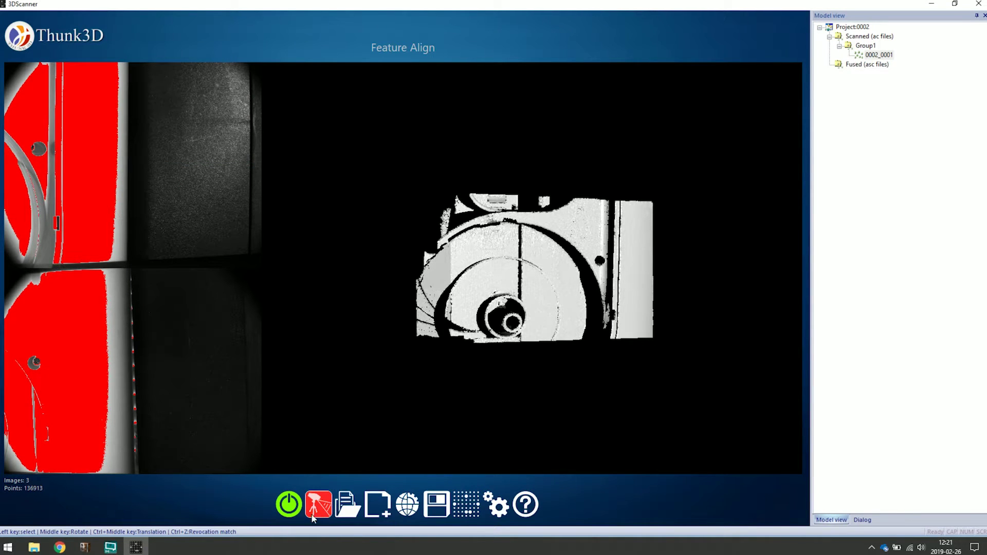
Start a new scanning project with the physical object type set to Dark
click(375, 503)
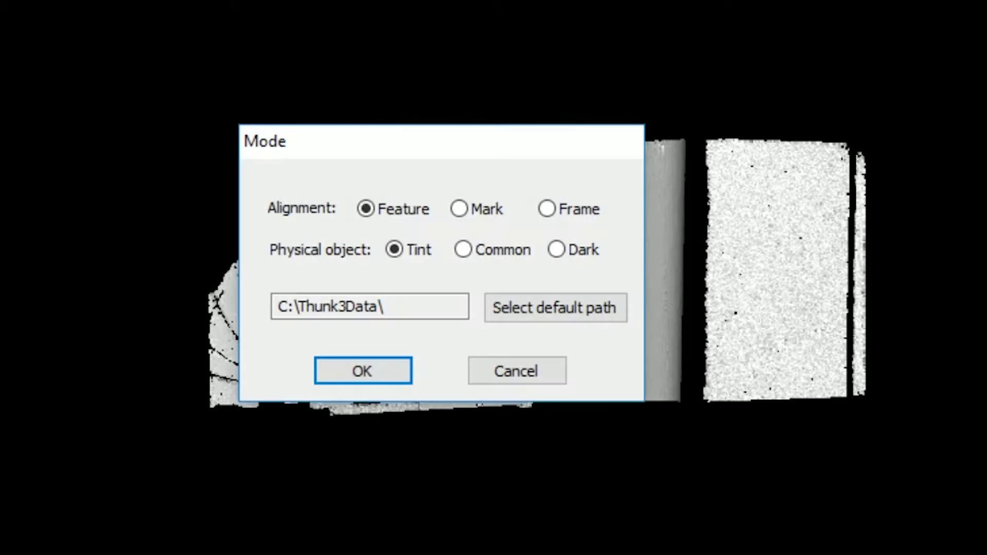
click(558, 250)
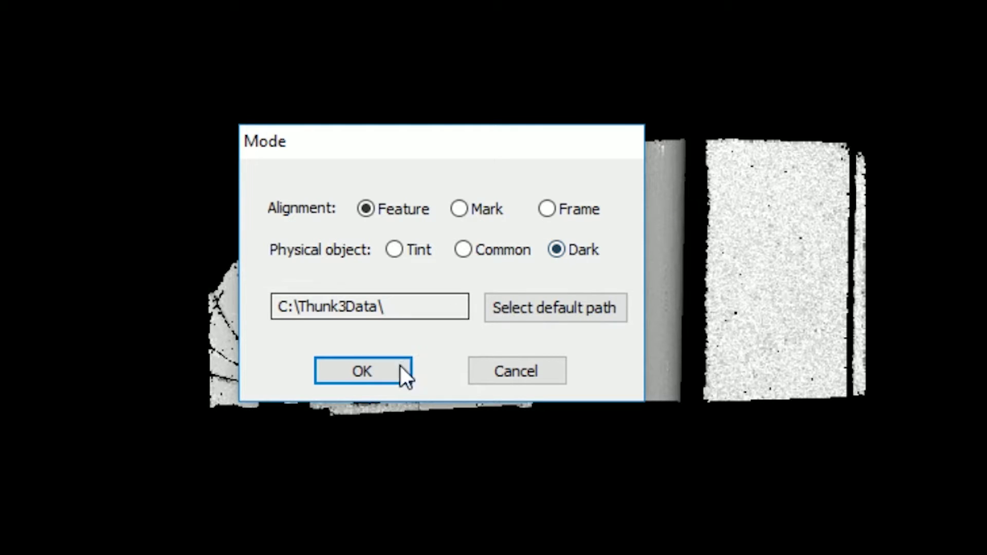
click(385, 374)
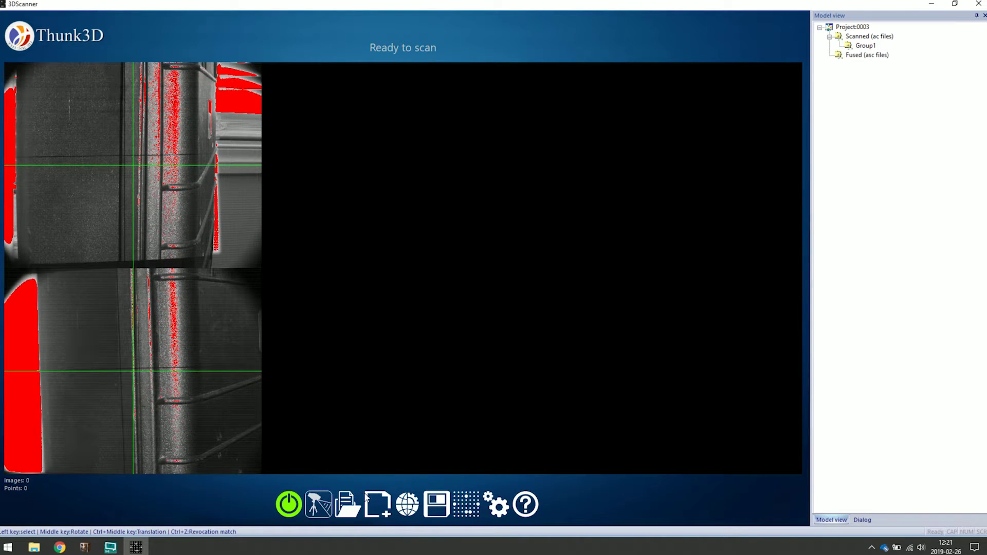
Start another new project with feature alignment, then close the scanner software
click(377, 513)
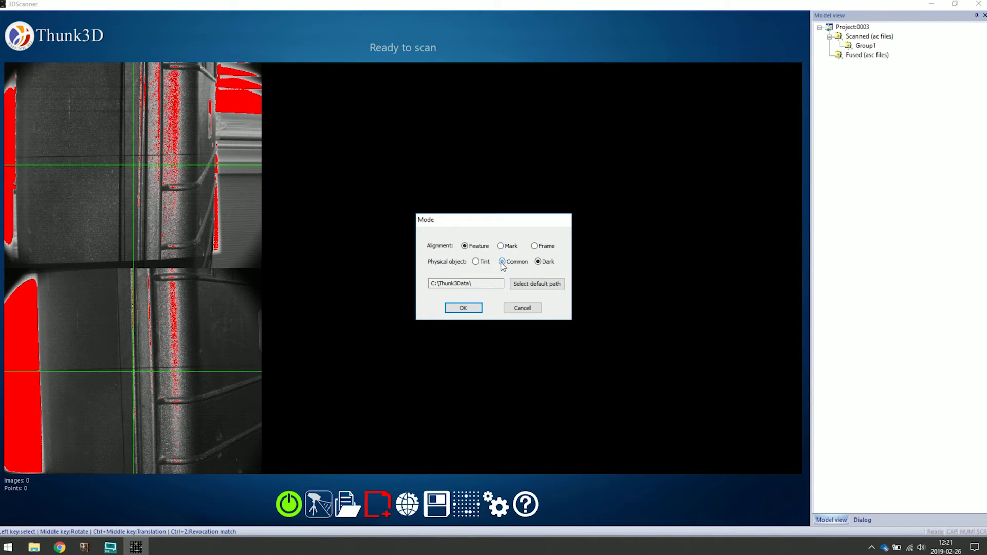
click(469, 310)
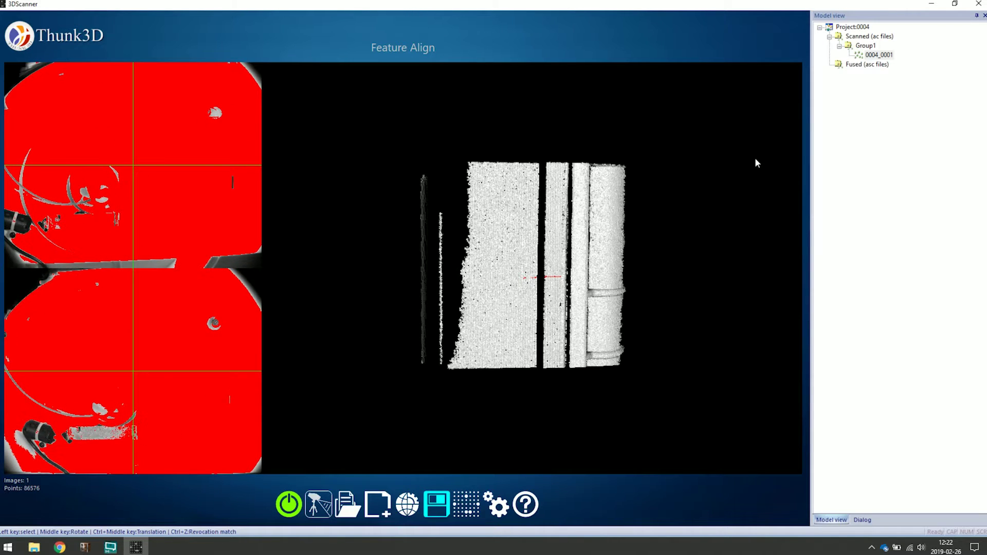
click(979, 5)
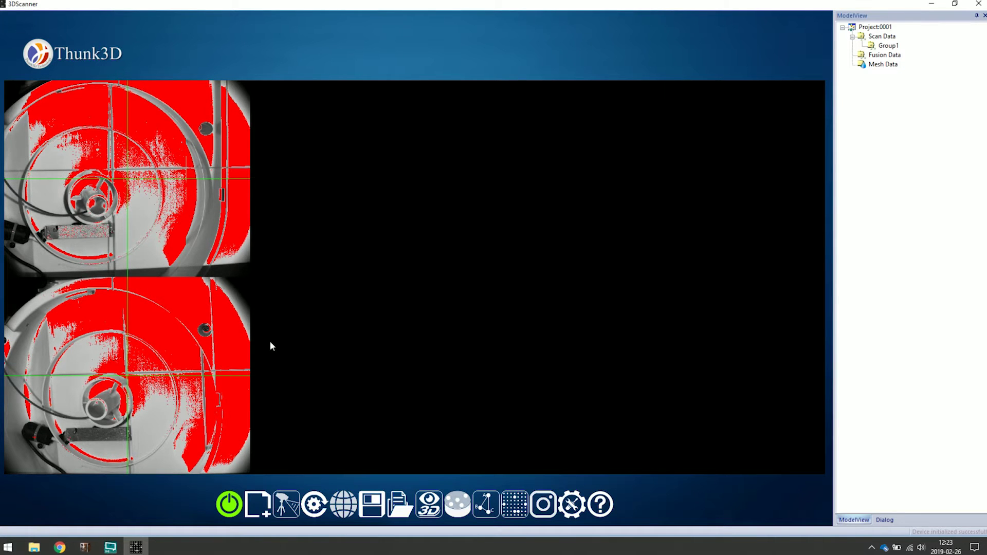
Lower the exposure time to 32.894 and take manual scan 0001_0001
click(548, 508)
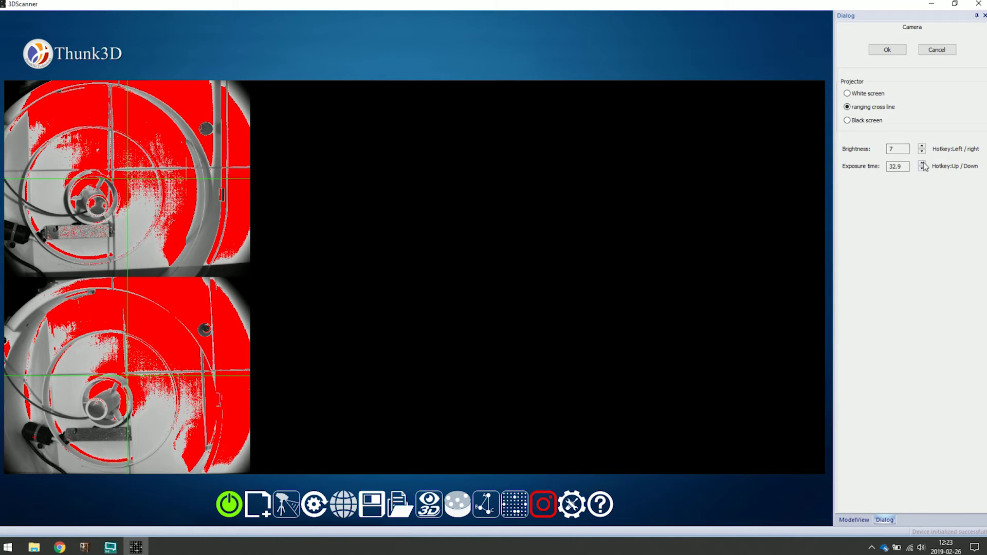
click(923, 169)
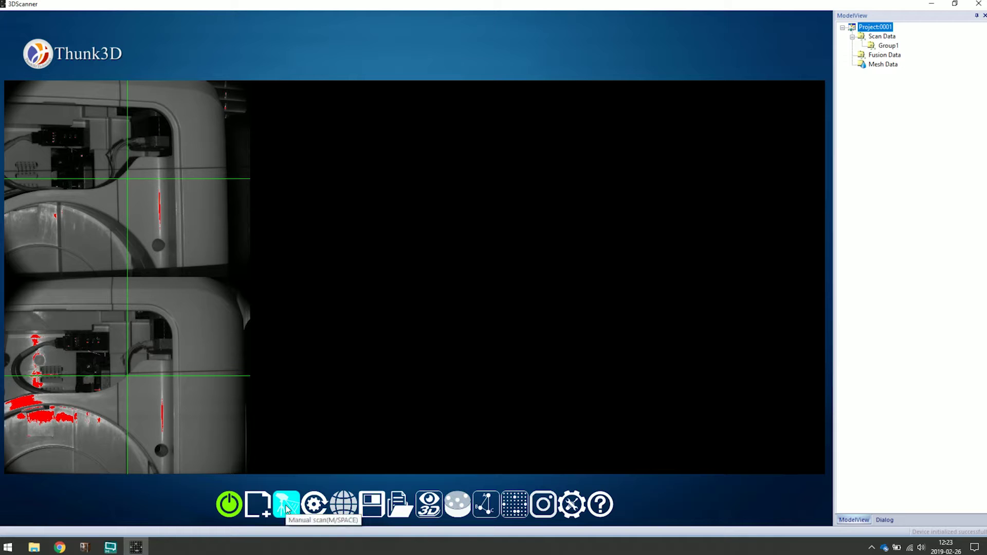
click(285, 507)
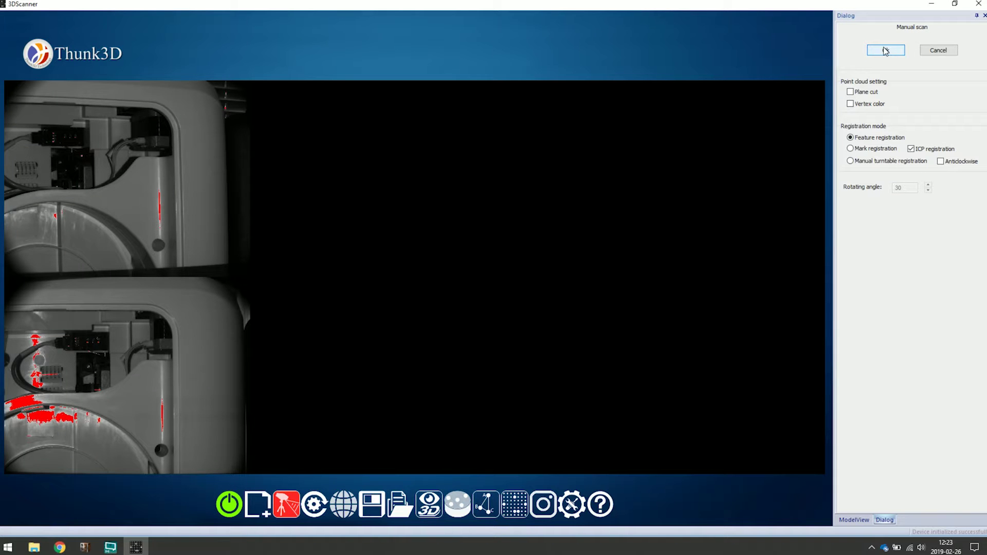
click(885, 50)
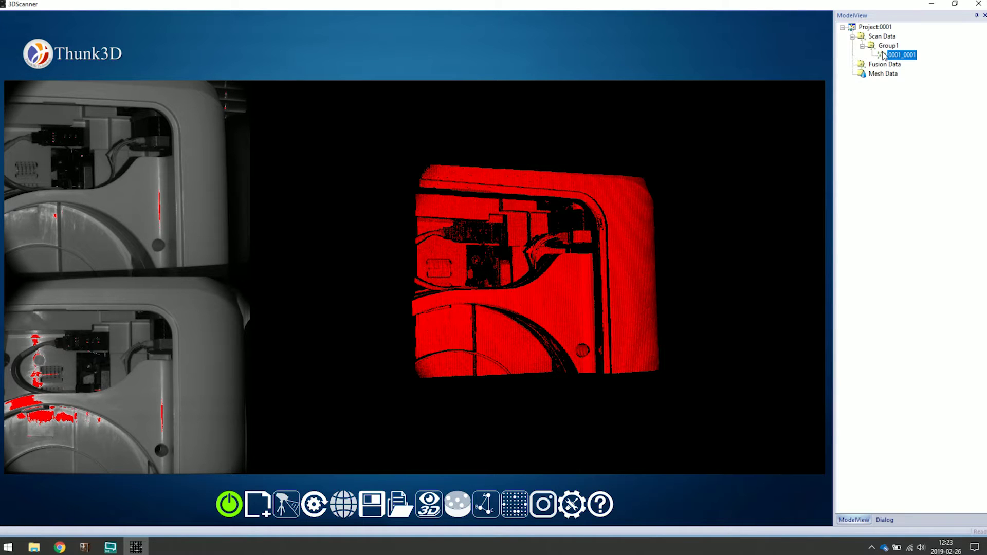
Zoom into the point cloud and bring up the Camera settings panel
scroll(620, 265, up, 3)
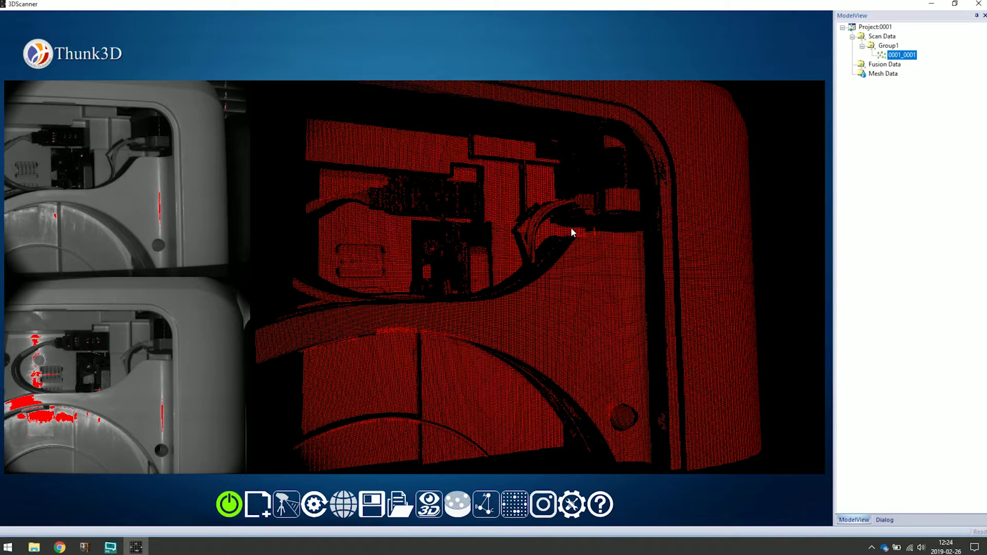
scroll(571, 227, up, 1)
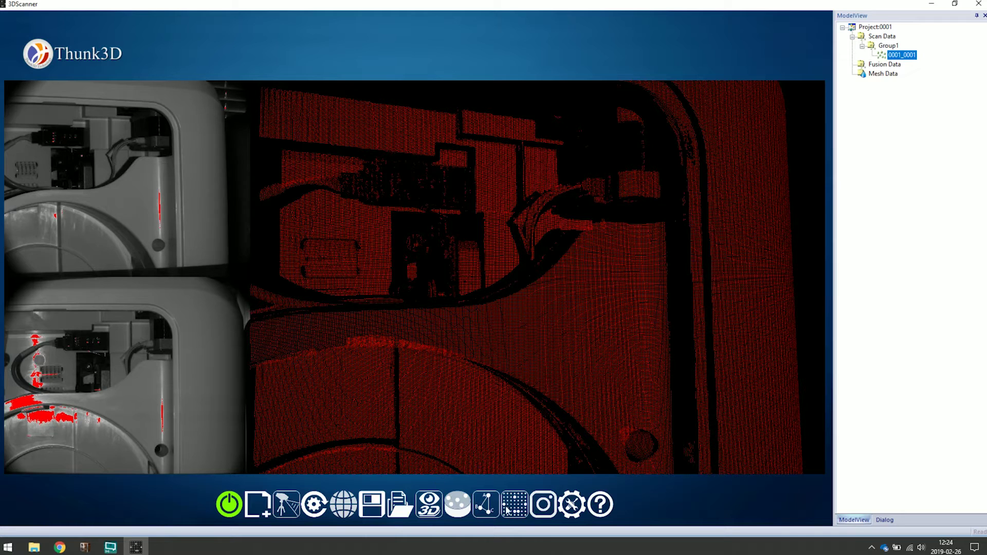
click(544, 512)
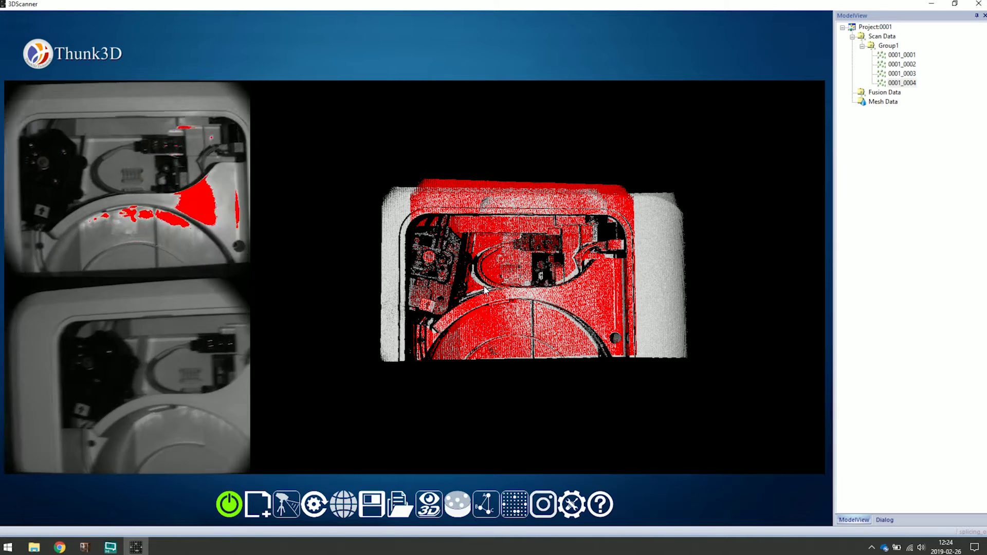
Capture further manual scans with Space into Project0002's Group1, up to 0002_0006
key(space)
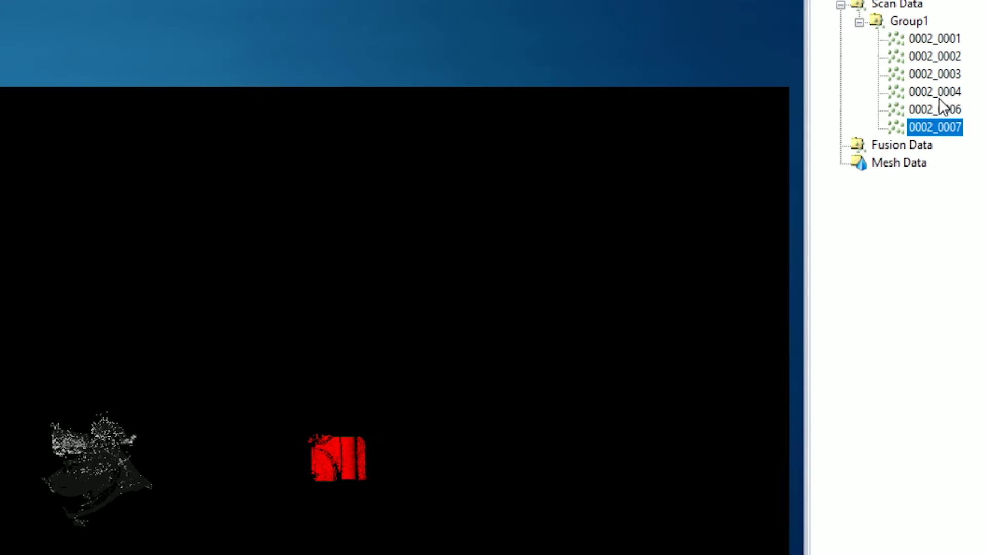
Bring up the Show/Hide/Delete options for the selected scans in the ModelView tree
ctrl+click(939, 114)
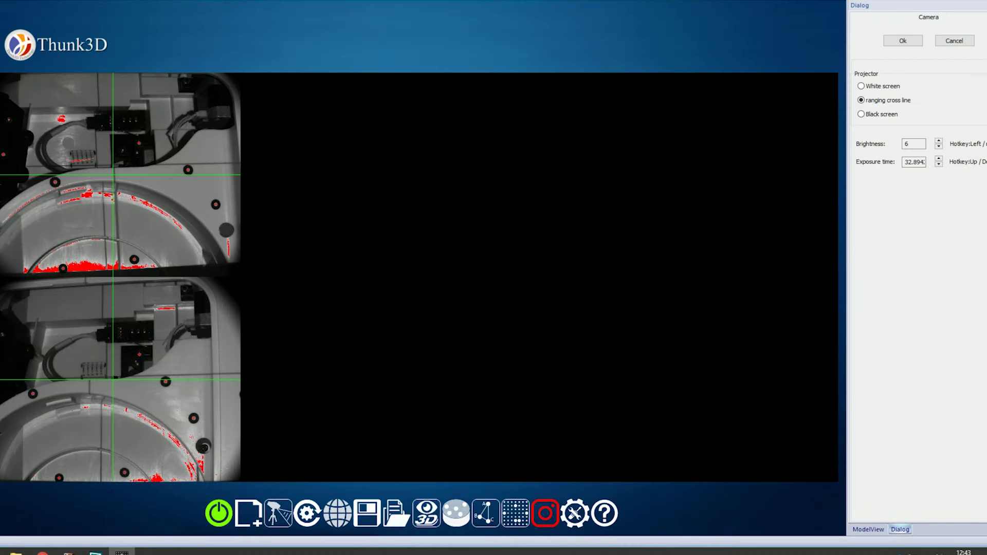
Raise projector brightness from 6 to 7 and choose Mark registration for scanning
click(939, 141)
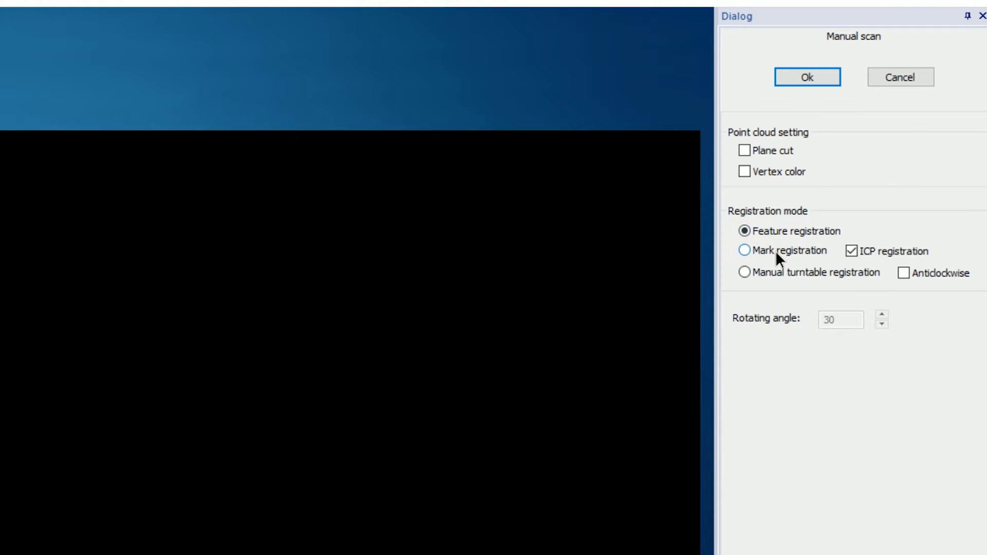
click(778, 254)
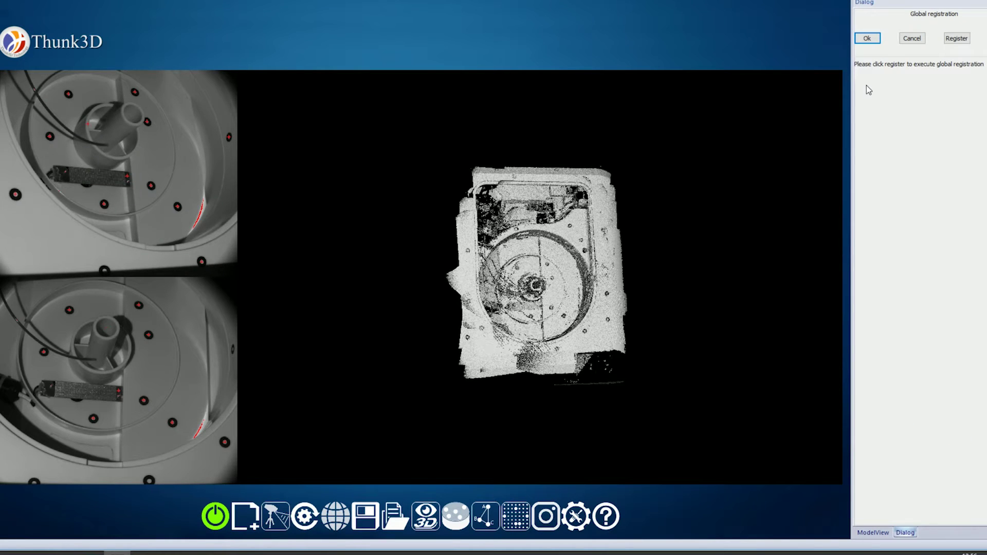
Run global registration on all combined printer-interior scans
click(956, 39)
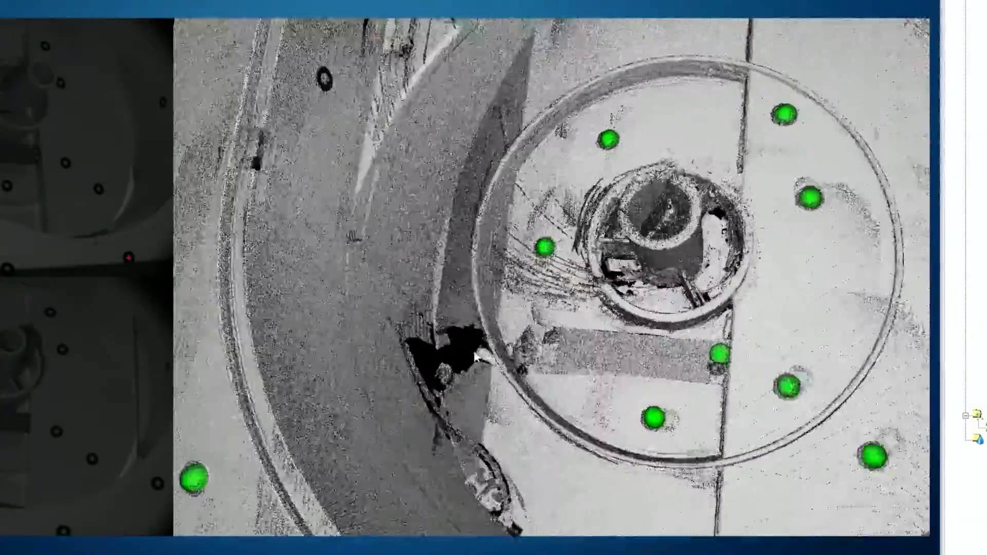
Orbit and zoom the fused printer-interior cloud to a near top-down view of the ring
scroll(478, 379, up, 6)
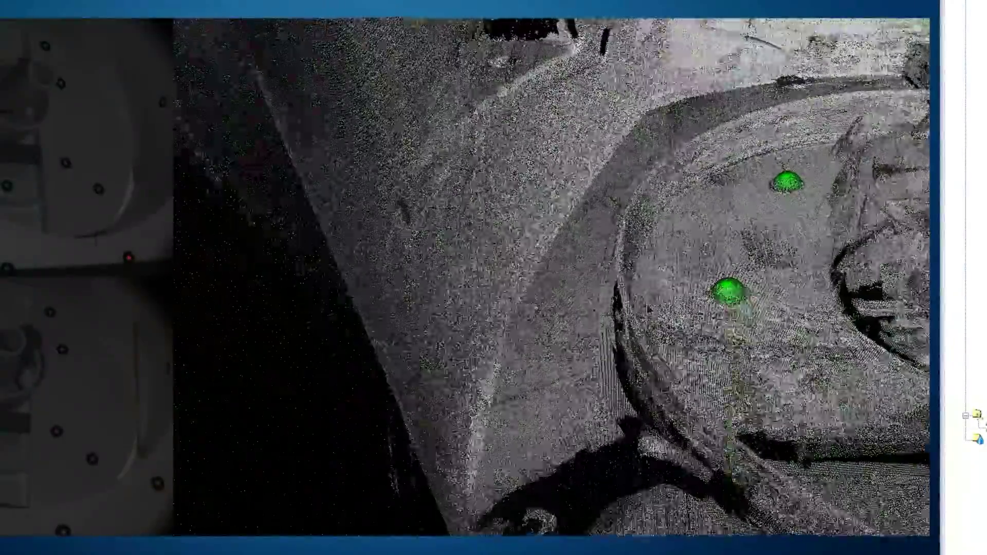
scroll(700, 346, up, 2)
middle_drag(700, 346, 649, 303)
scroll(649, 303, down, 10)
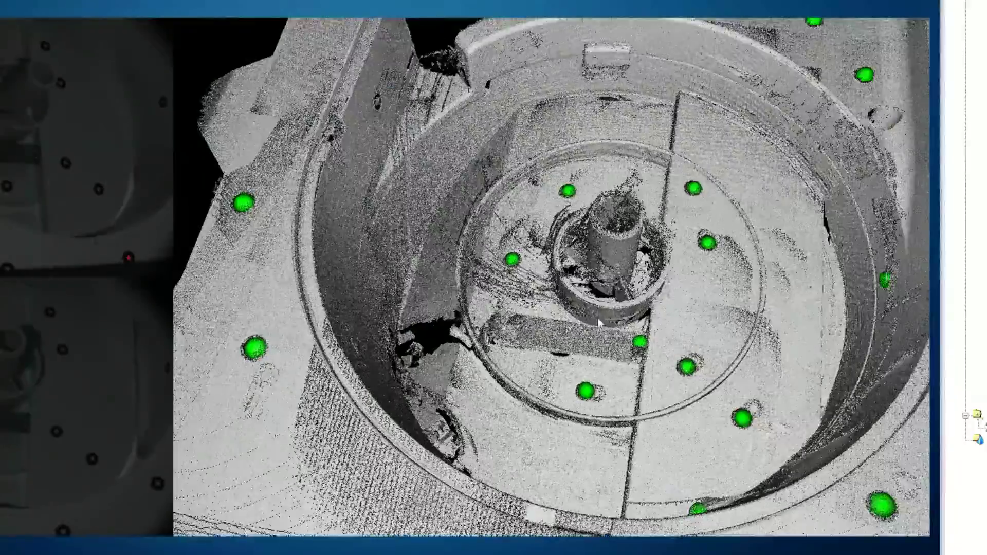
scroll(649, 304, up, 2)
middle_drag(649, 303, 382, 408)
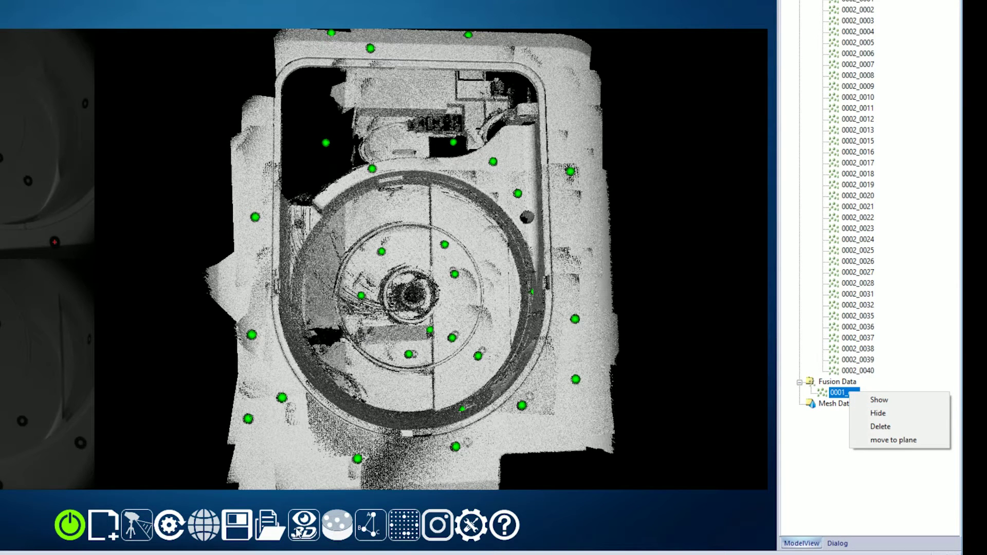
Mesh the fused cloud 0001_qzc at Medium mesh quality in obj format
click(205, 525)
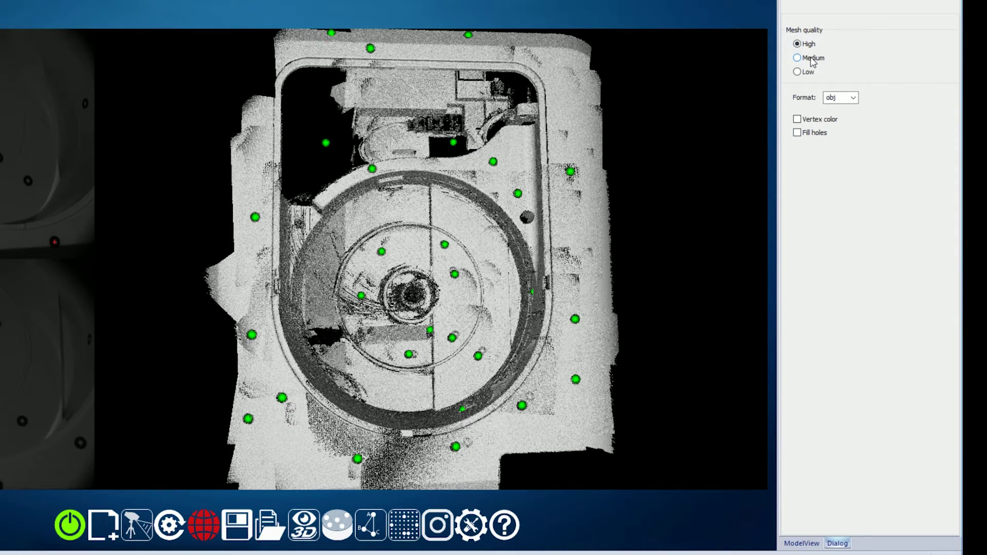
scroll(571, 217, down, 2)
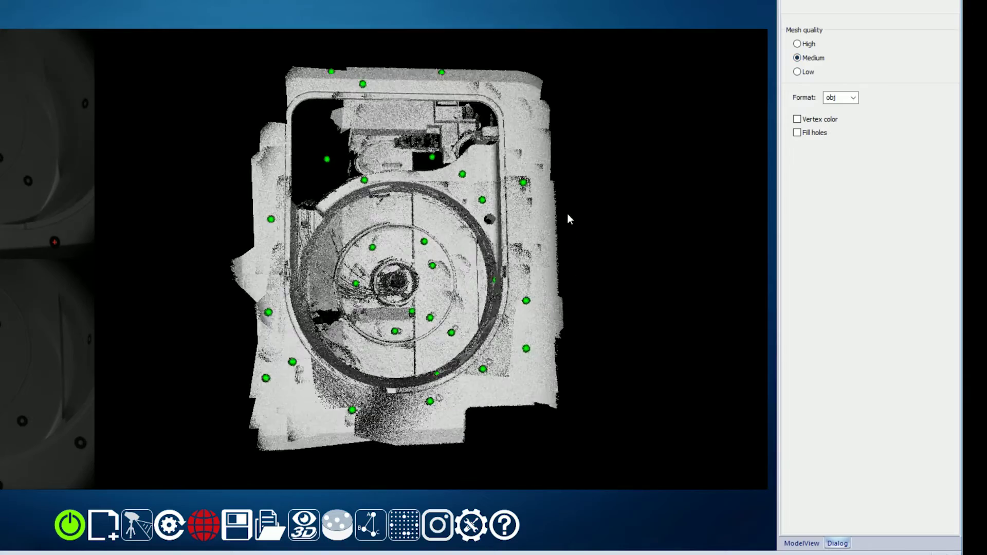
drag(569, 216, 368, 170)
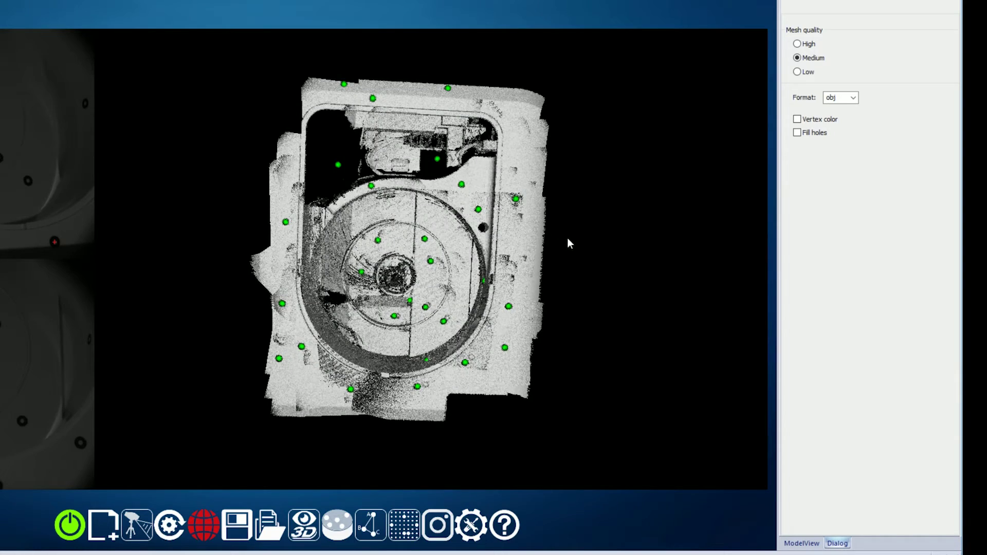
drag(567, 243, 478, 270)
click(837, 4)
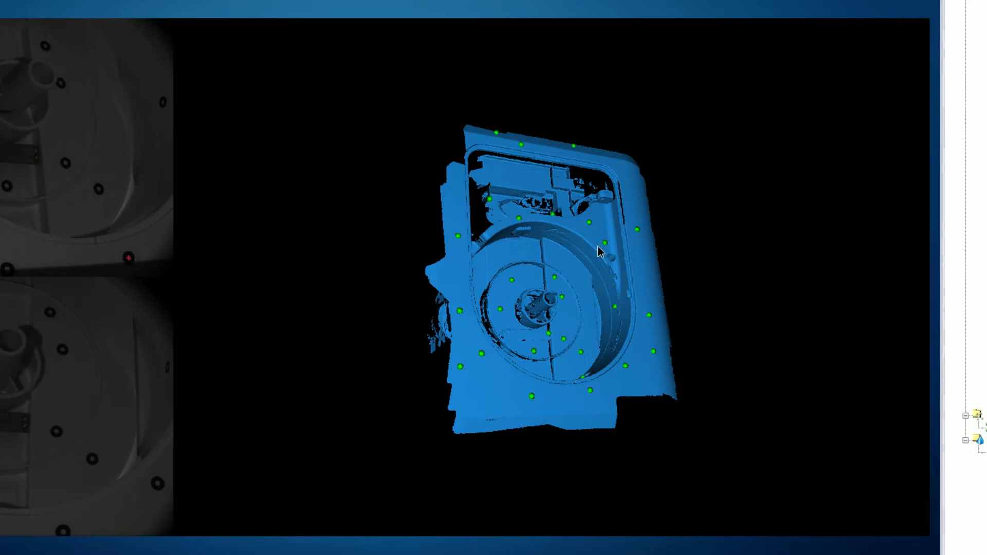
Rotate and zoom the finished blue printer-interior mesh to view it face-on
drag(598, 251, 457, 317)
scroll(523, 312, down, 2)
scroll(529, 285, up, 5)
drag(529, 284, 490, 255)
scroll(432, 233, up, 3)
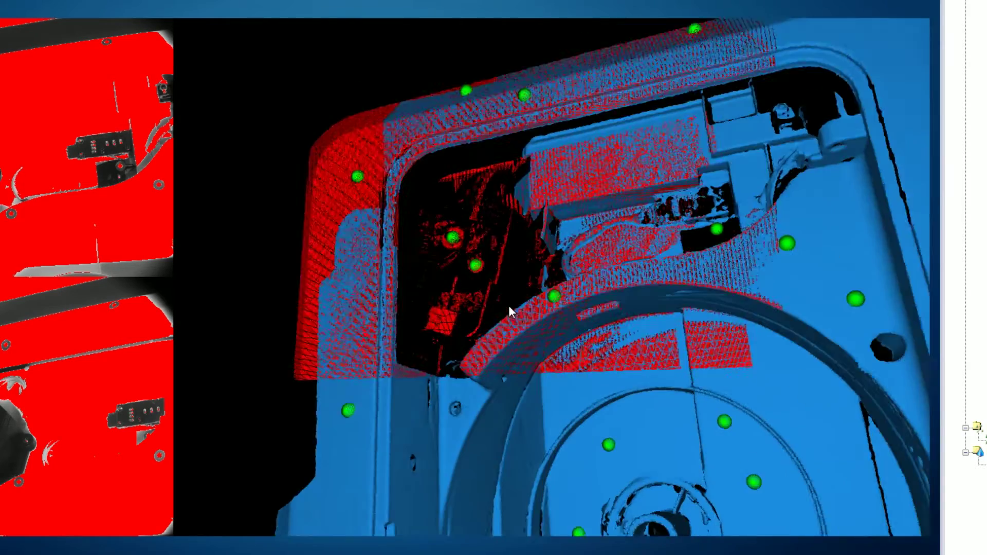
scroll(509, 309, up, 4)
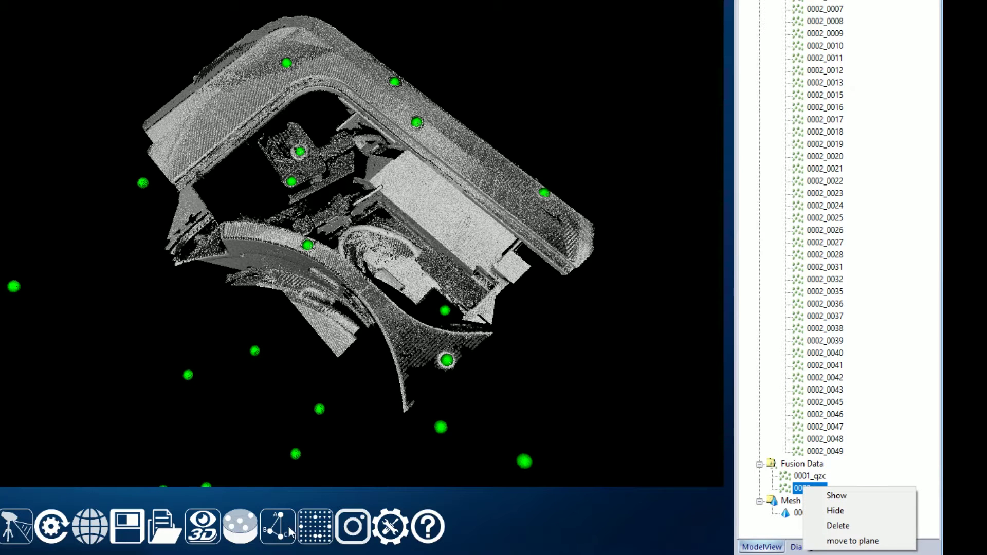
Mesh the second fused cloud at Medium quality, obj format, with Fill holes on
click(98, 535)
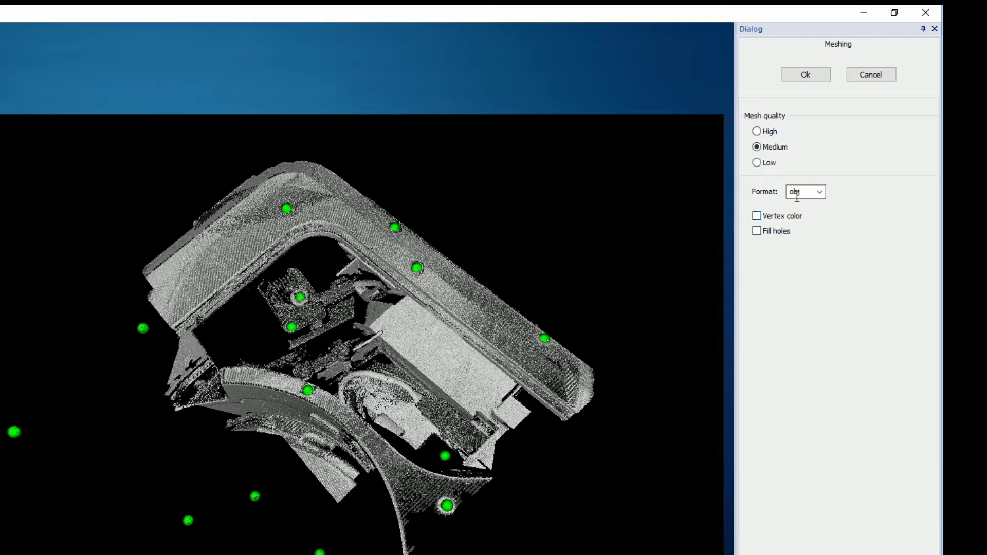
click(806, 75)
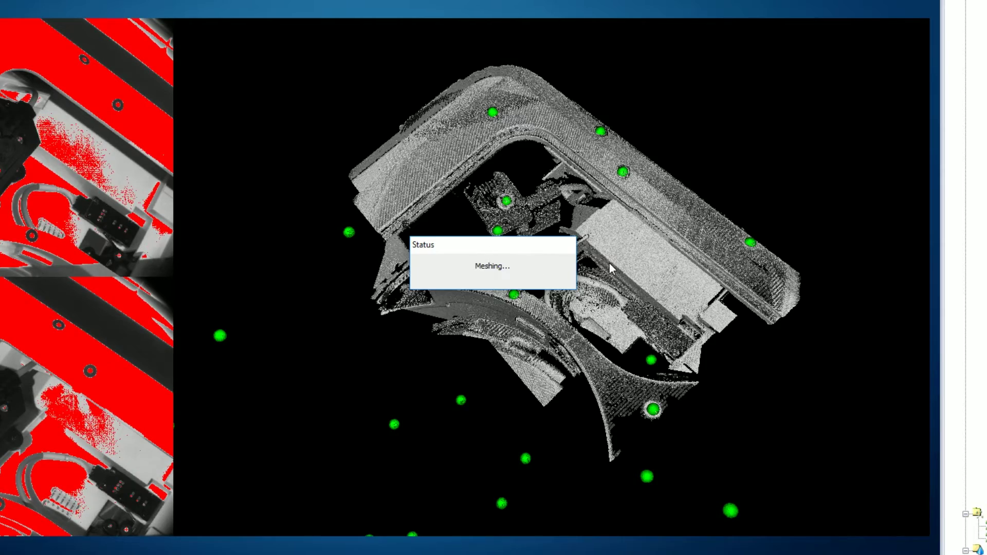
drag(618, 307, 529, 350)
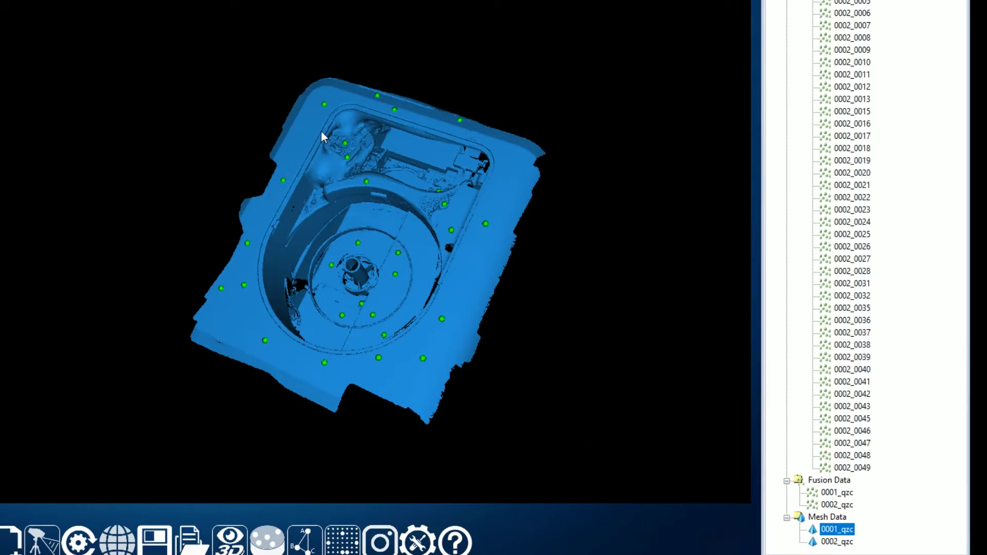
scroll(321, 132, up, 5)
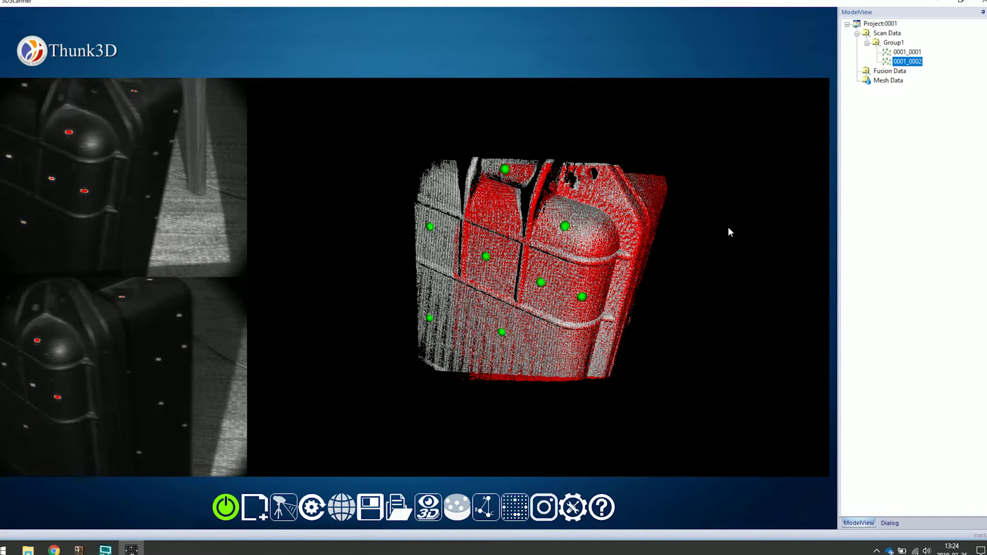
Capture the next scan of the black carrying case
key(space)
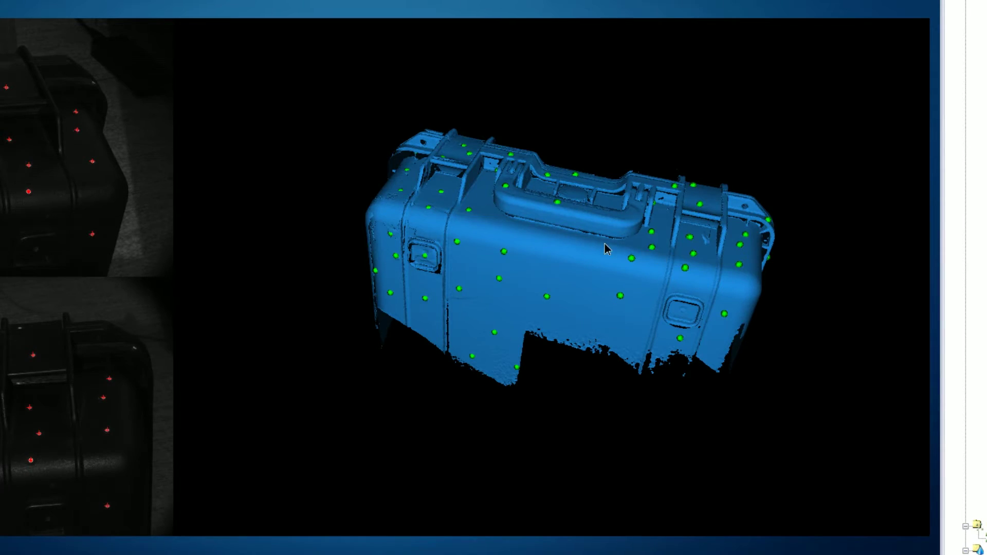
Rotate the blue case mesh to show its right end
drag(605, 249, 560, 247)
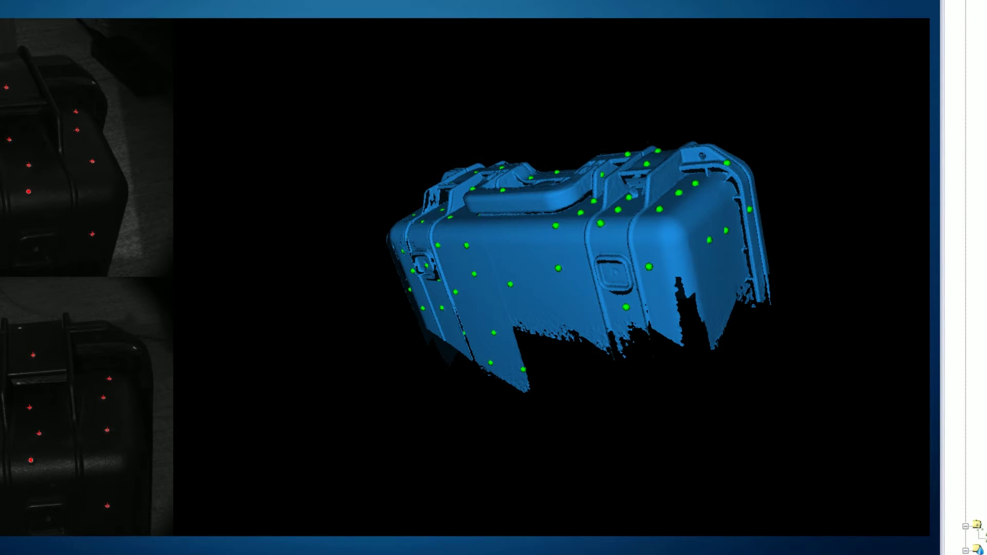